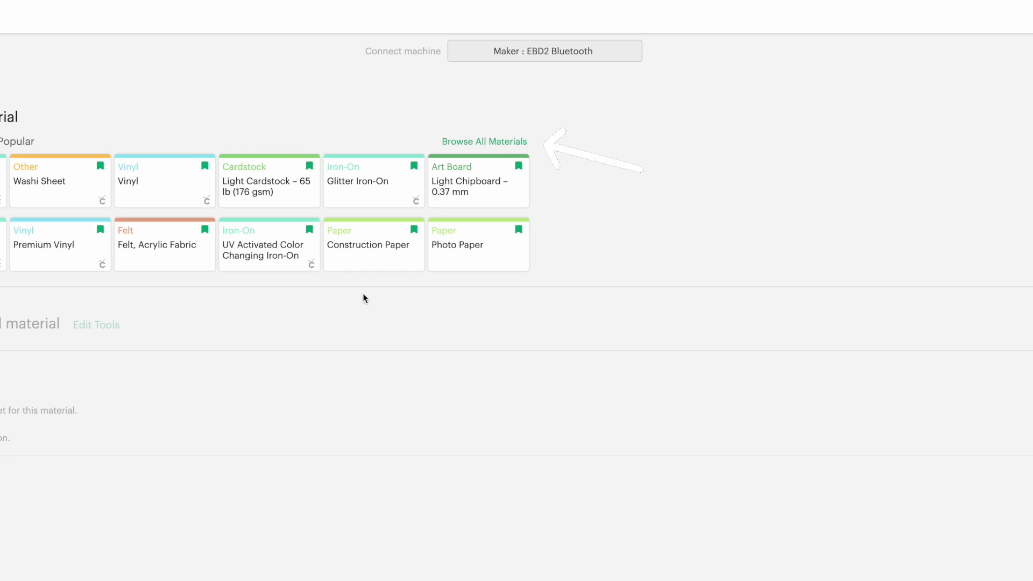
Step: Browse all materials, compare the All Materials and Compatible lists, then scroll to Iron-On and open Material Settings
click(507, 142)
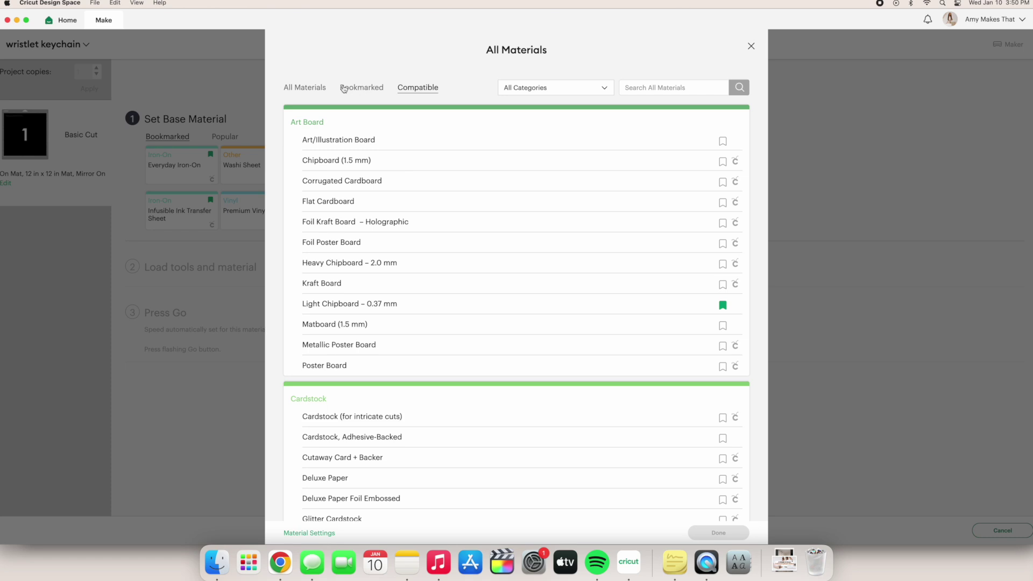
click(321, 88)
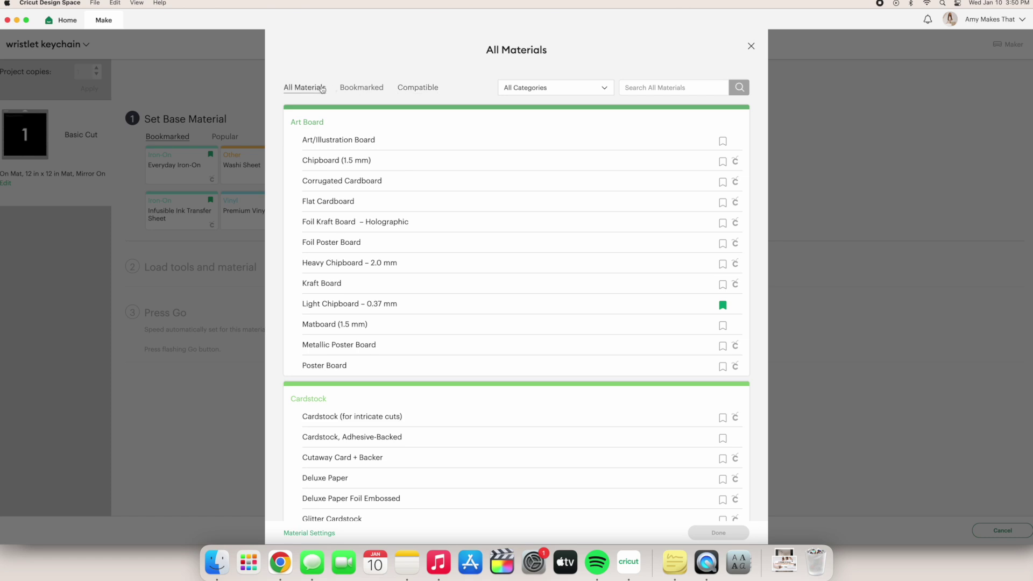
click(418, 87)
scroll(532, 196, down, 5)
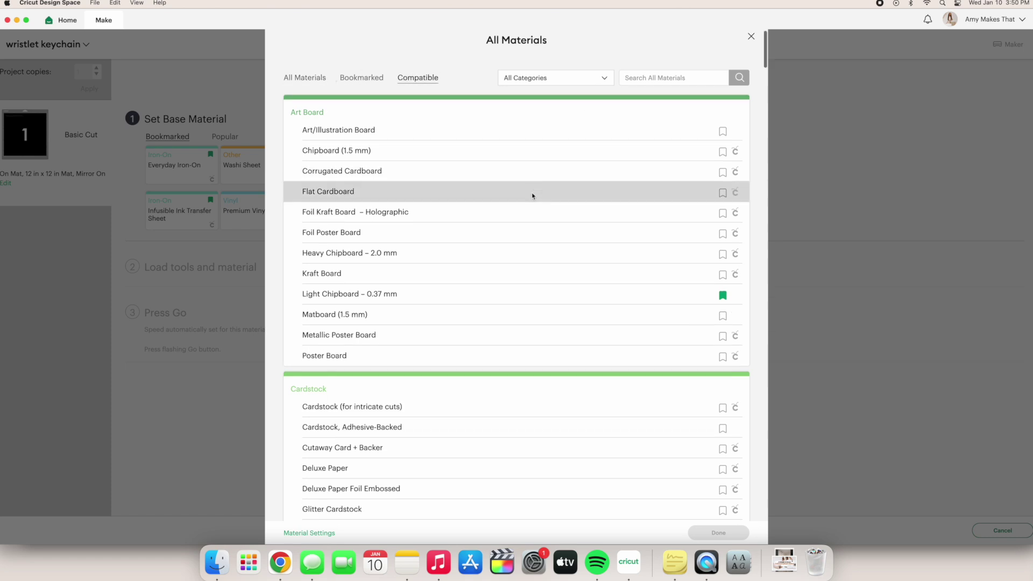
scroll(533, 197, down, 20)
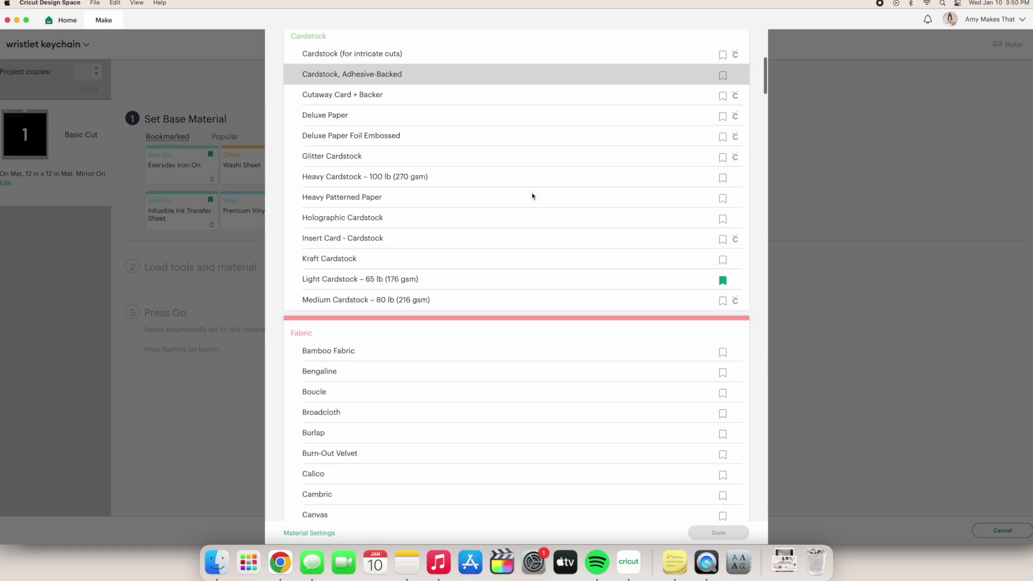
scroll(533, 197, down, 20)
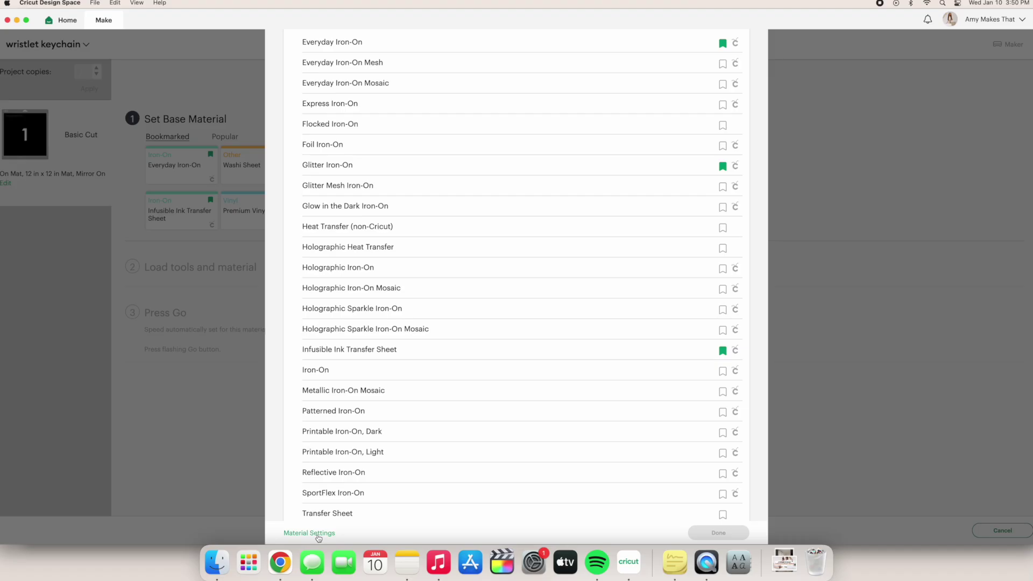
click(328, 553)
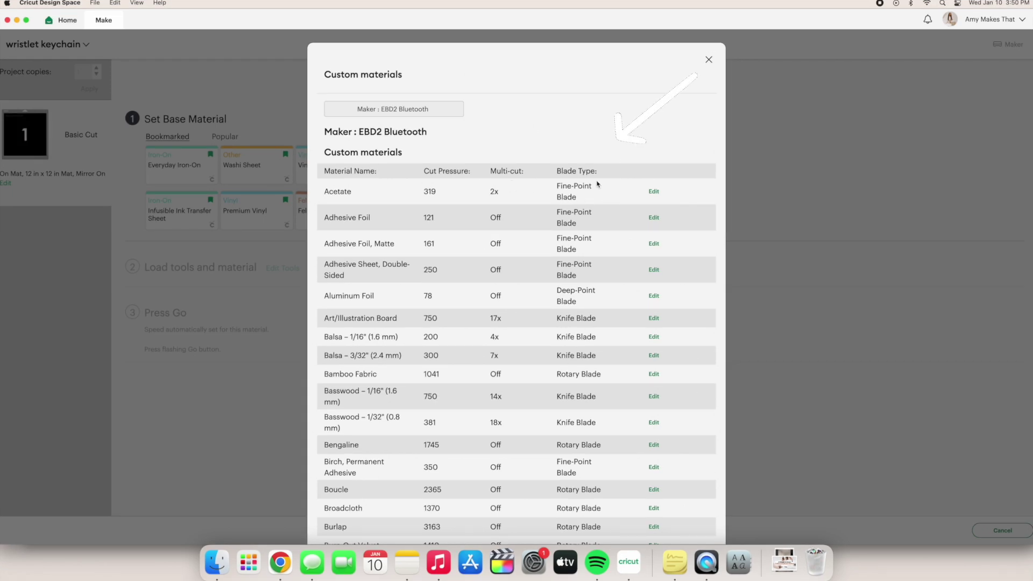
Step: Scroll the Custom materials table to find Iron-On at pressure 118, multi-cut Off, Fine-Point Blade
scroll(464, 282, down, 10)
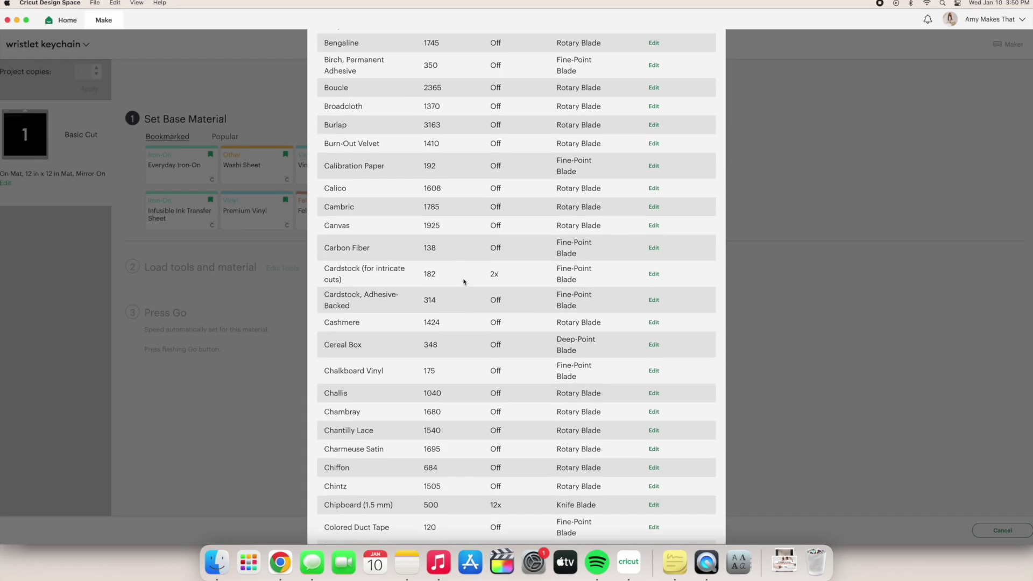
scroll(464, 281, down, 15)
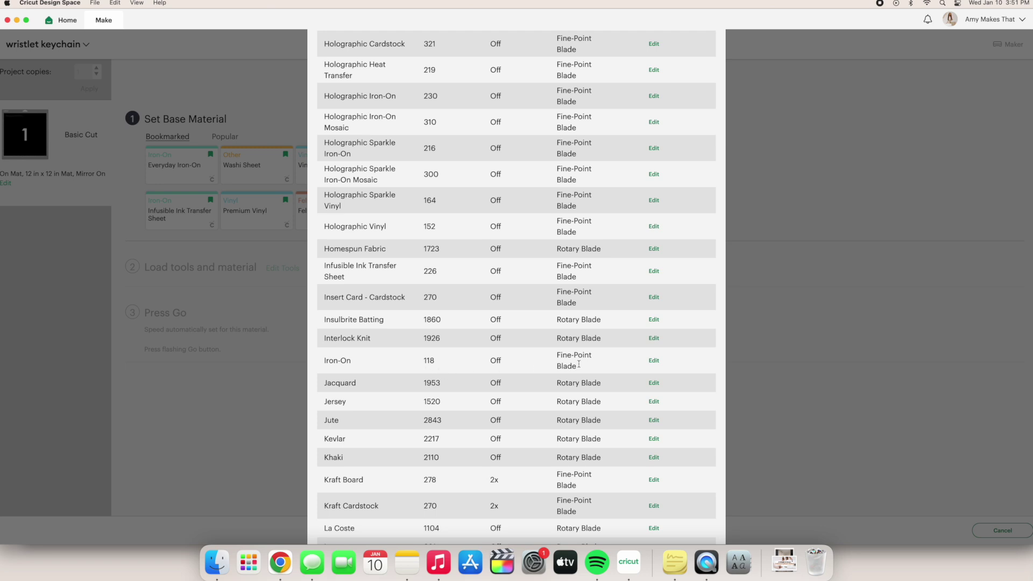
scroll(607, 366, up, 15)
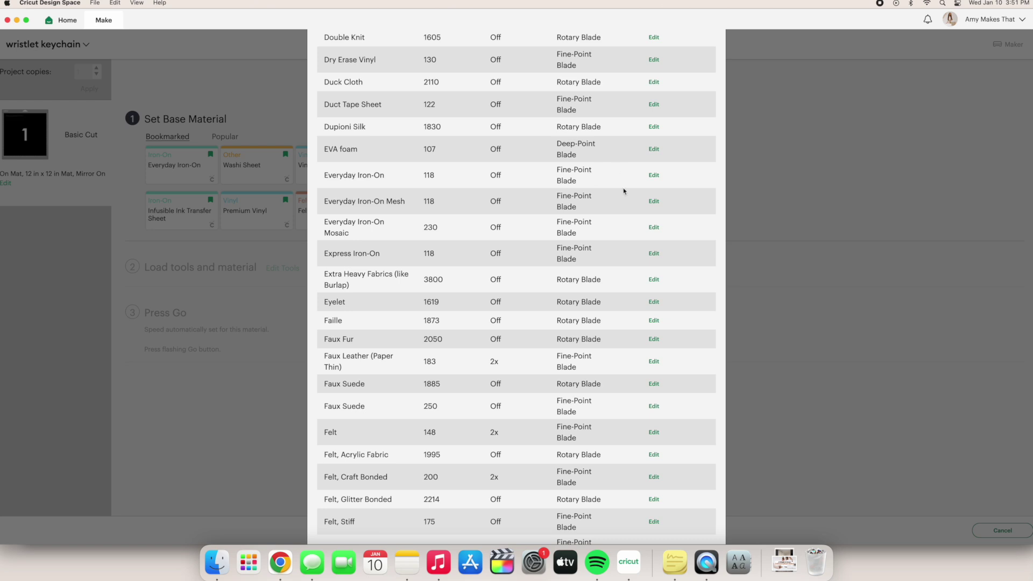
scroll(535, 281, down, 15)
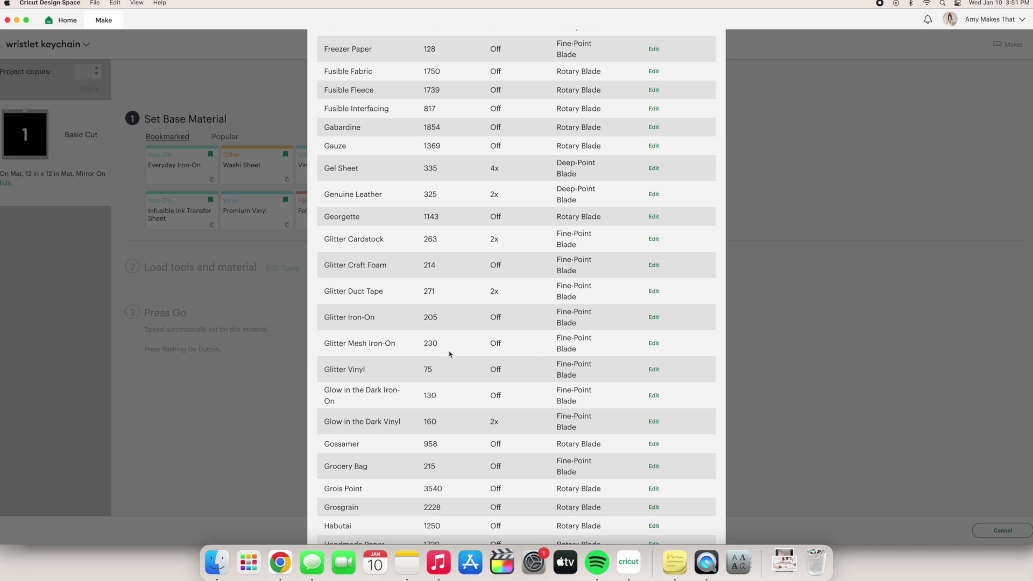
scroll(450, 350, up, 2)
scroll(480, 277, down, 20)
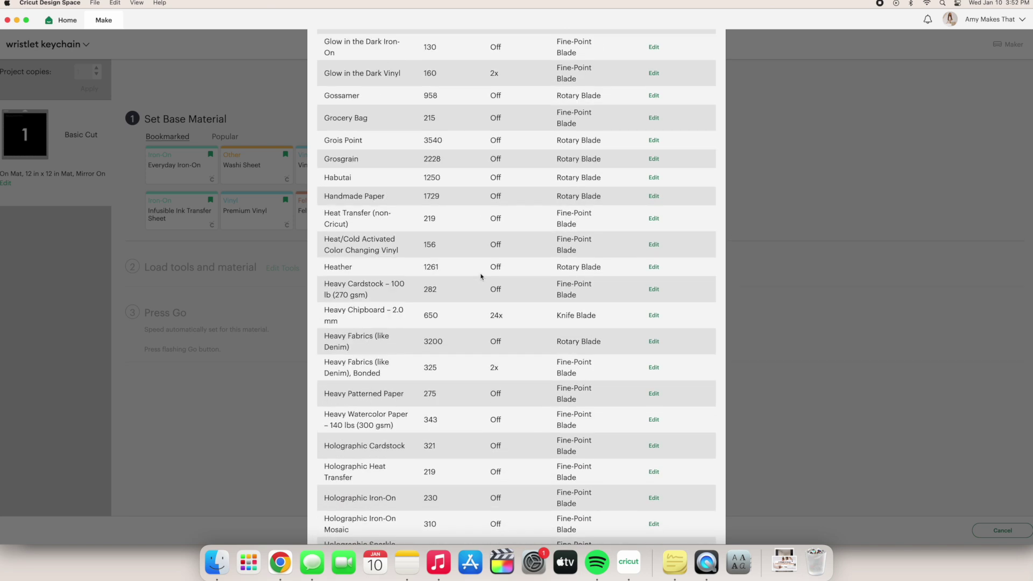
scroll(481, 277, down, 5)
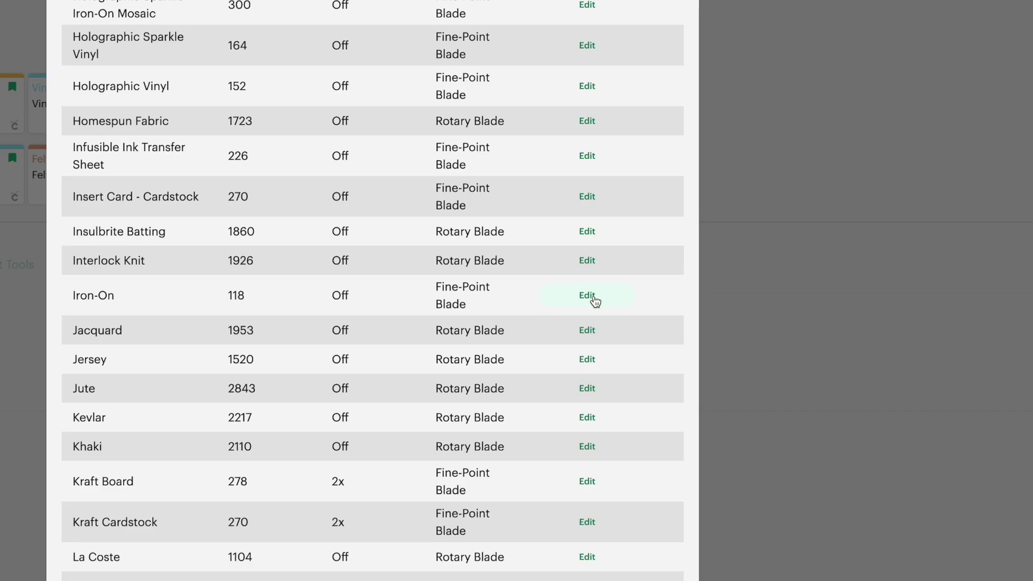
Step: Change the Iron-On cut pressure from 118 to 170 and save it
click(655, 289)
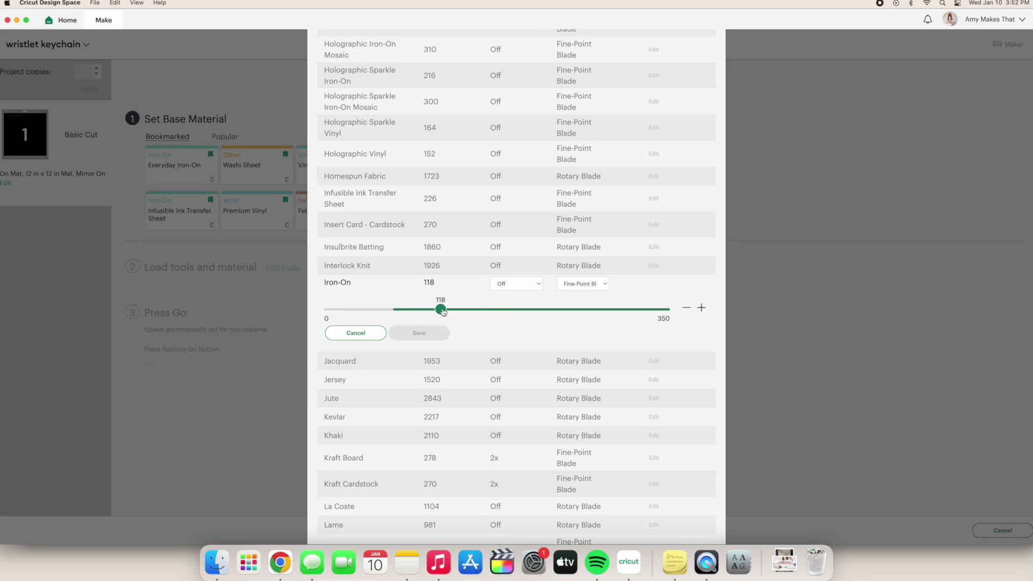
drag(442, 311, 493, 311)
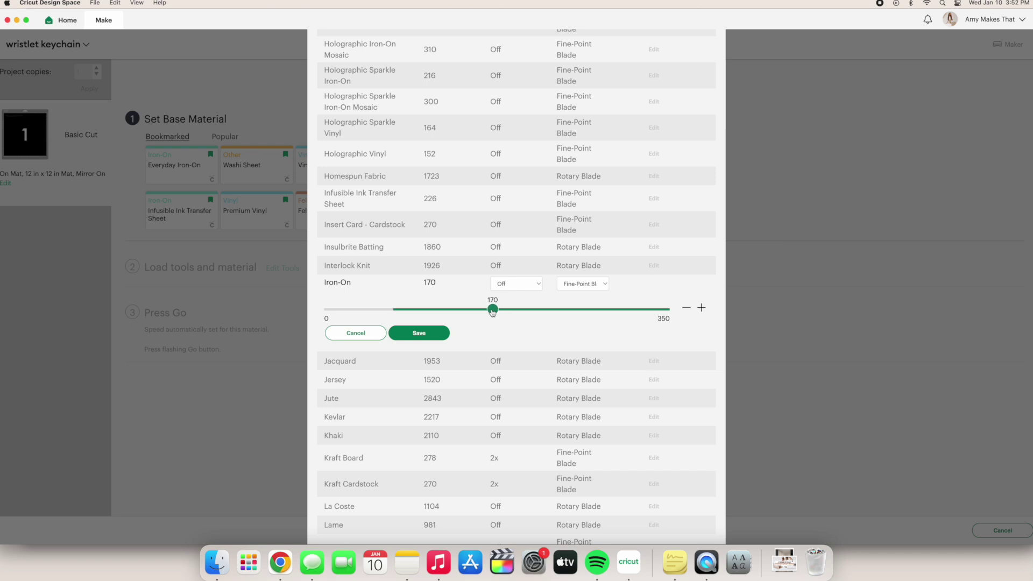
click(429, 335)
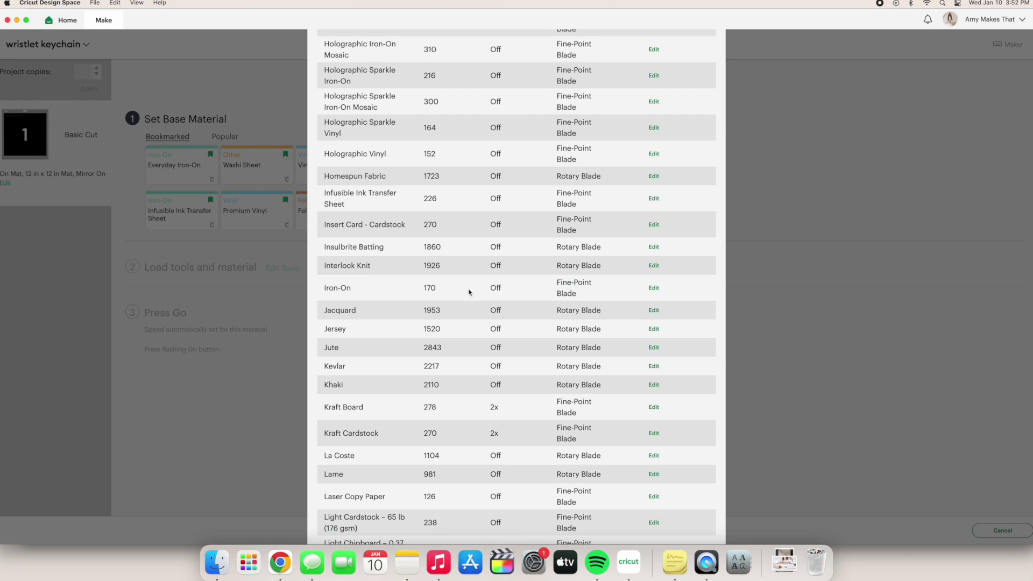
scroll(812, 326, down, 20)
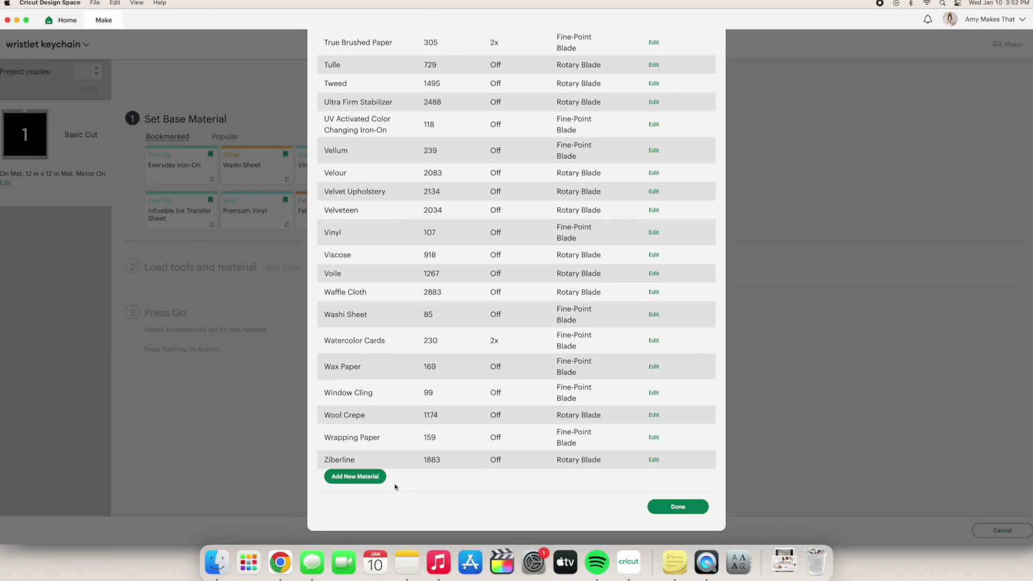
click(355, 476)
Step: Add a new custom material named 'Custom Iron On Setting'
scroll(460, 481, down, 2)
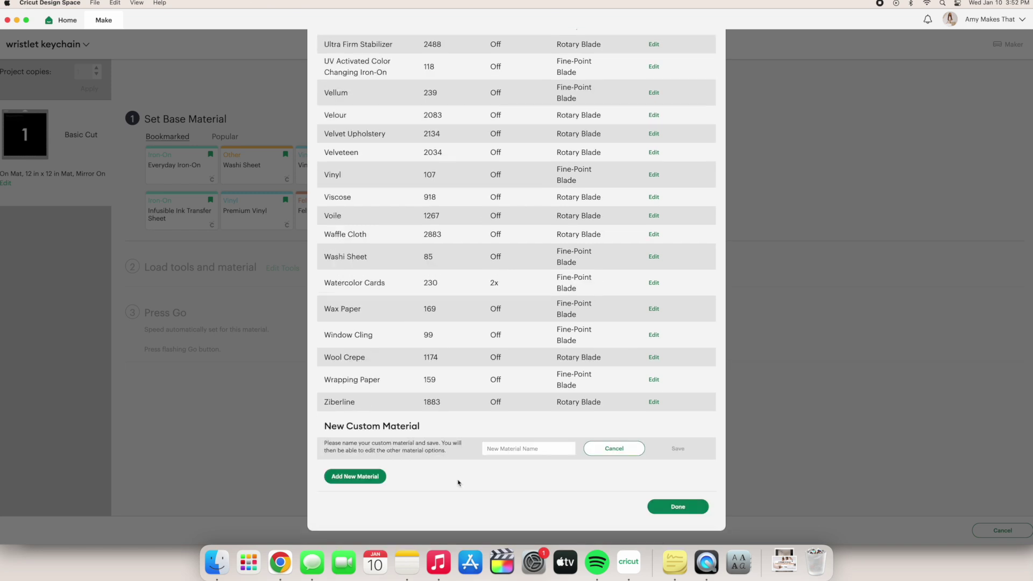
click(517, 448)
text(Custom Ir)
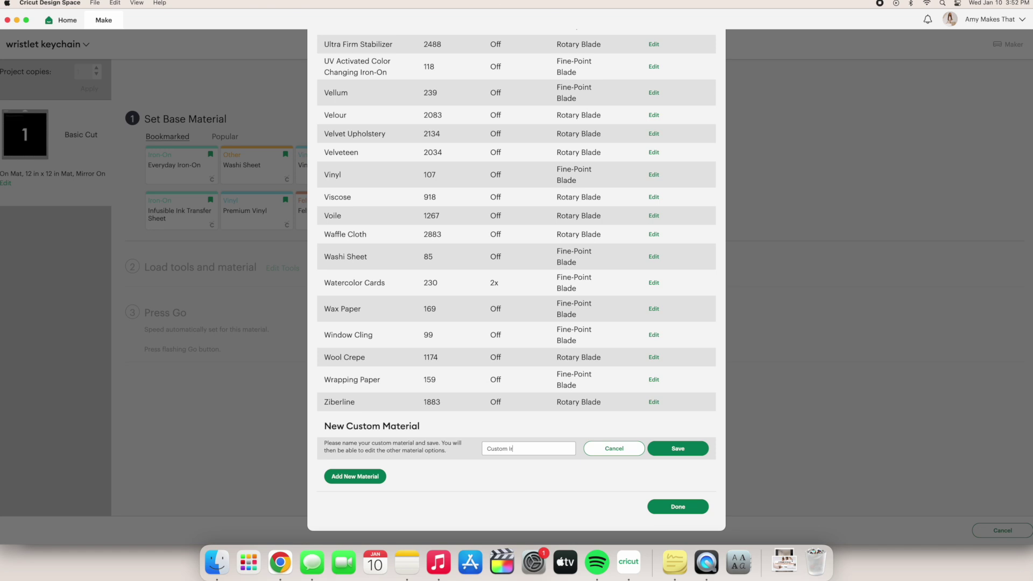
text(on On Settings)
click(678, 449)
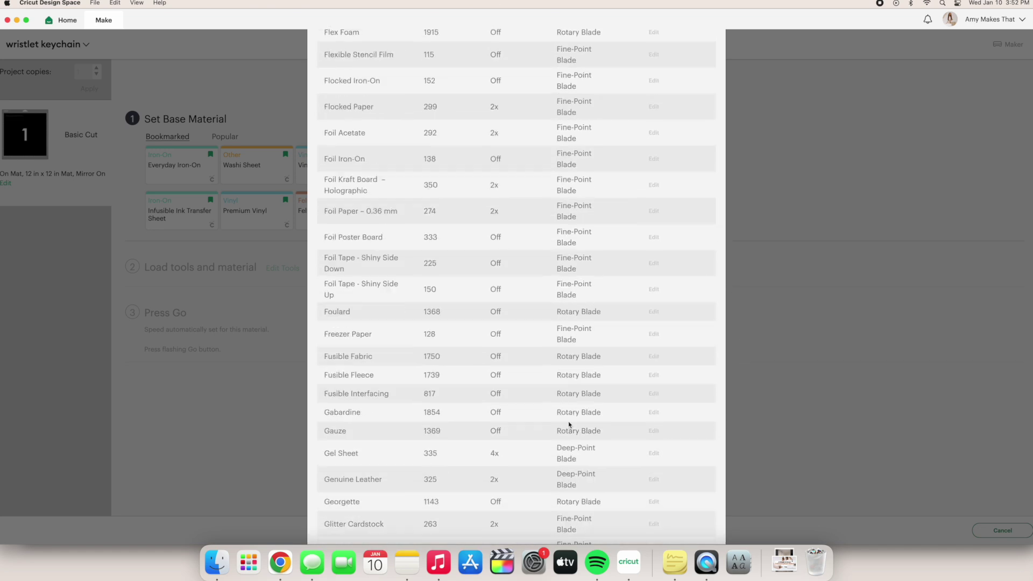
Step: Give the new material cut pressure 180, Fine-Point Blade and multi-cut Off, and save
scroll(505, 185, up, 3)
scroll(505, 185, up, 3)
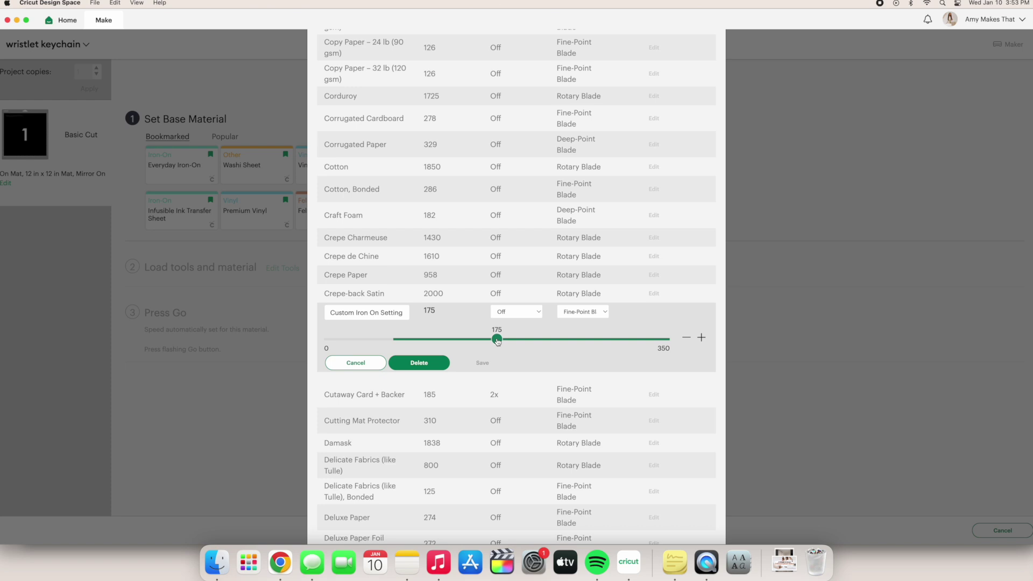
drag(497, 340, 502, 342)
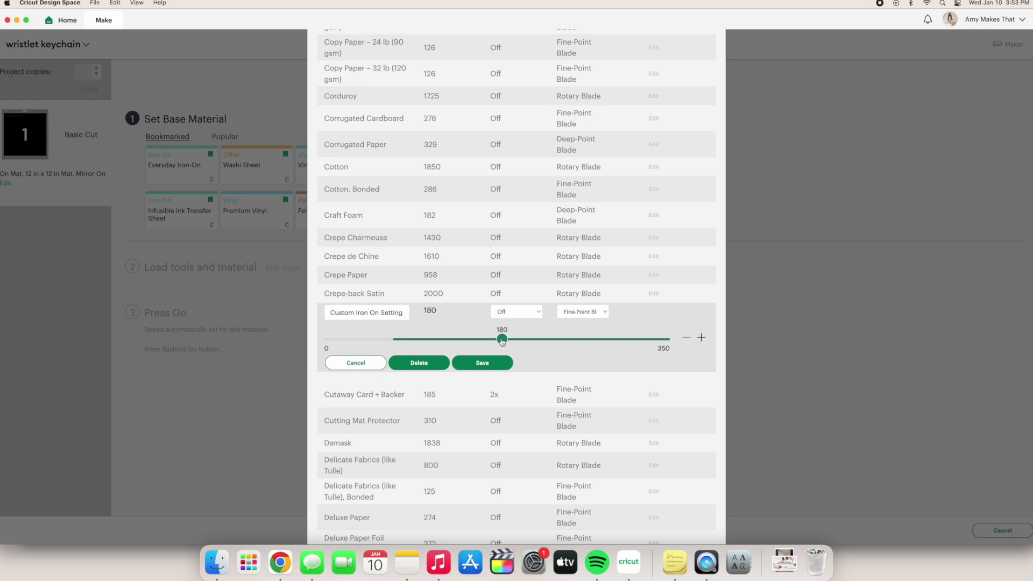
click(591, 311)
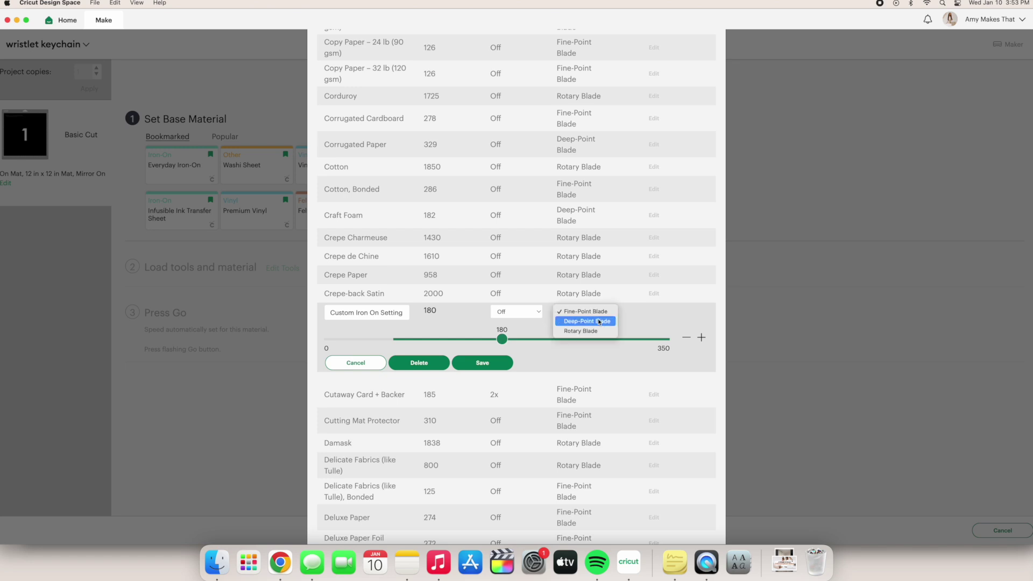
click(586, 311)
click(538, 315)
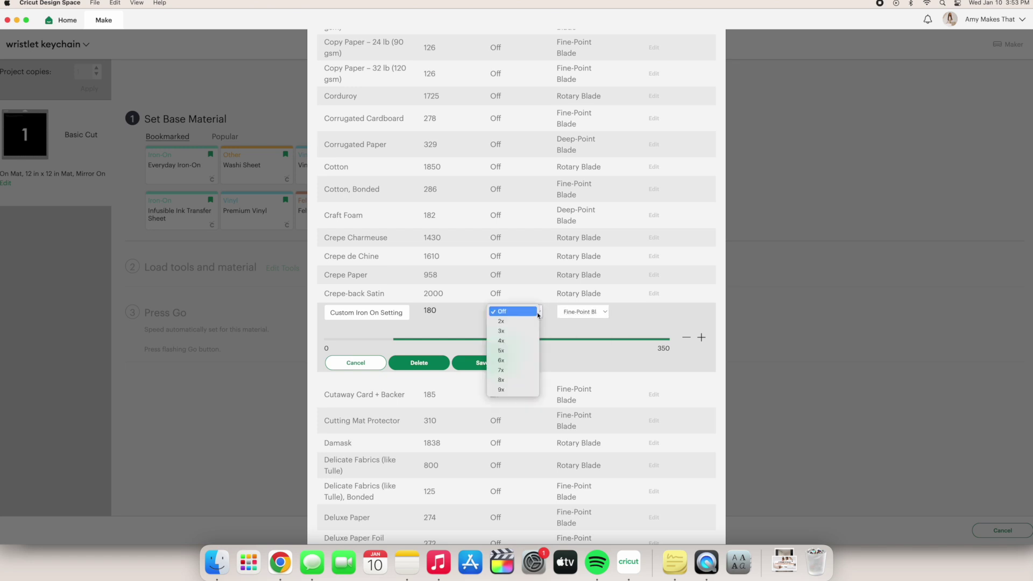
click(539, 315)
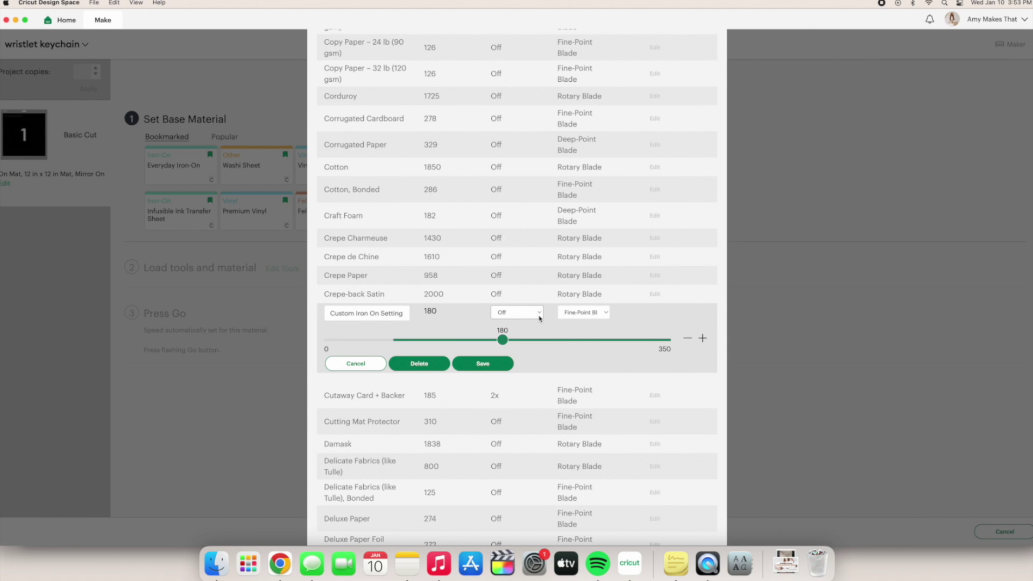
click(483, 363)
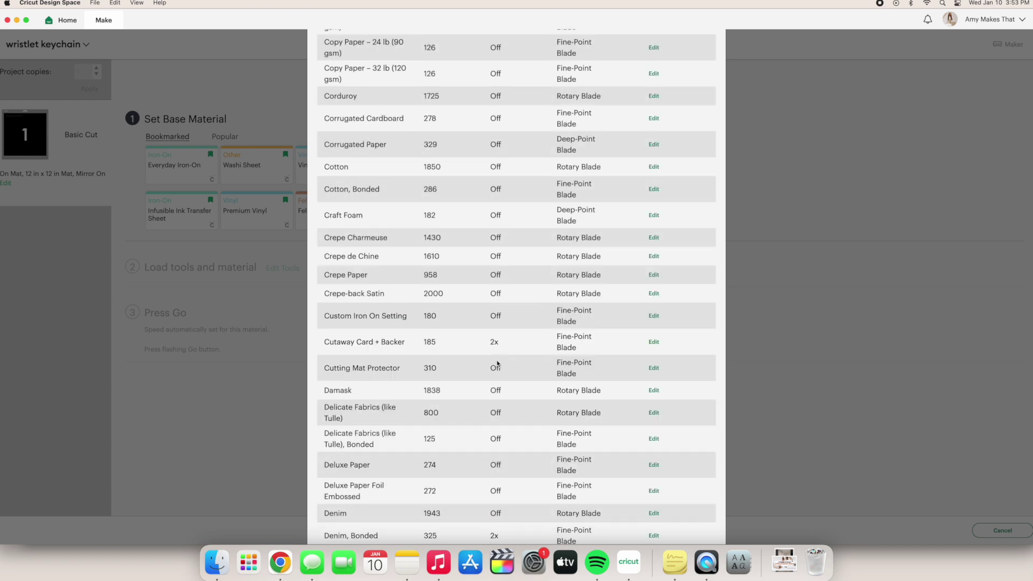
Step: Close the custom material settings
scroll(474, 320, down, 15)
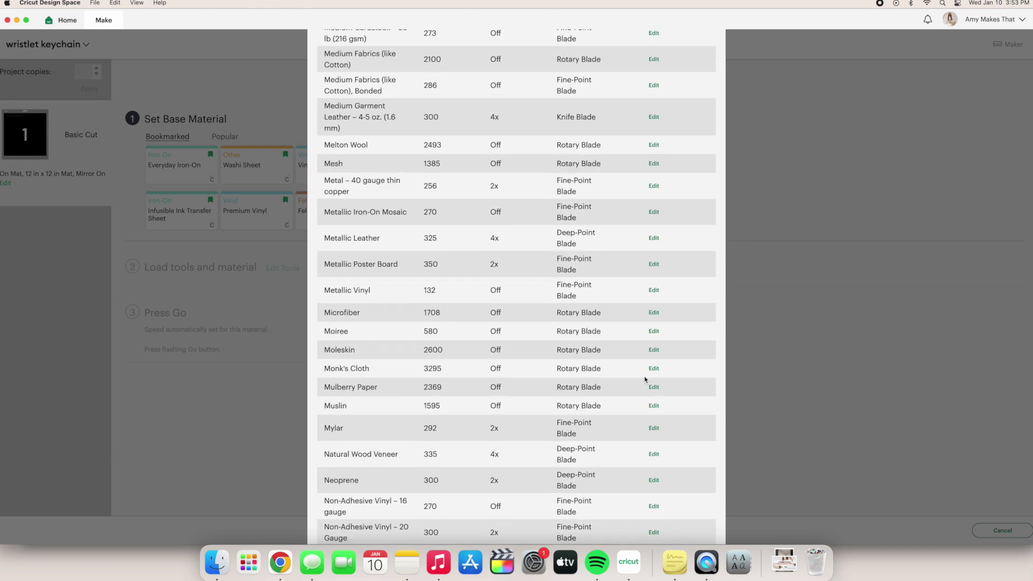
scroll(645, 380, down, 15)
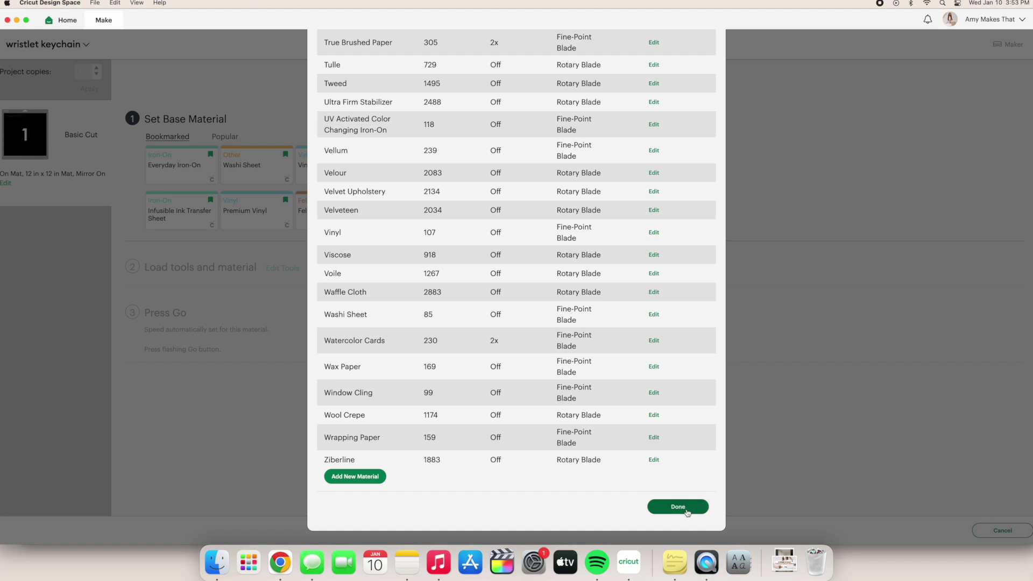
click(687, 511)
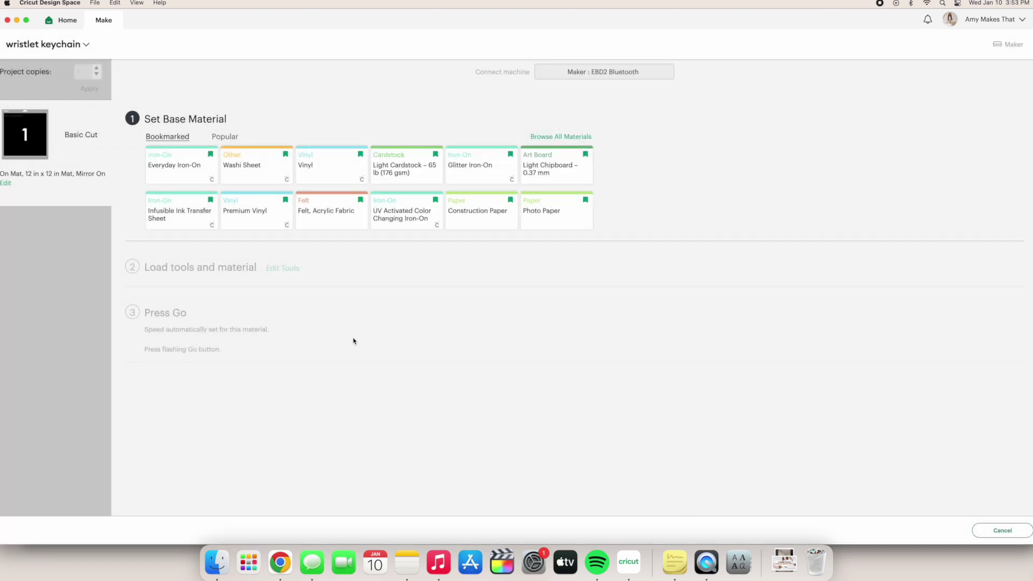
Step: Search materials for 'custom' and set Custom Iron On Setting as the base material
click(572, 137)
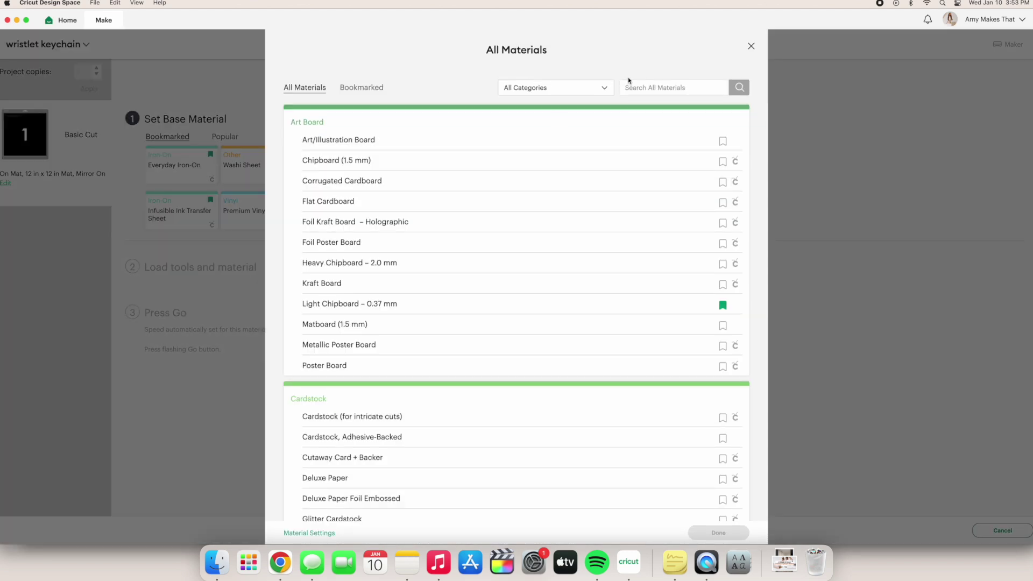
click(642, 88)
text(custom)
key(Return)
click(505, 145)
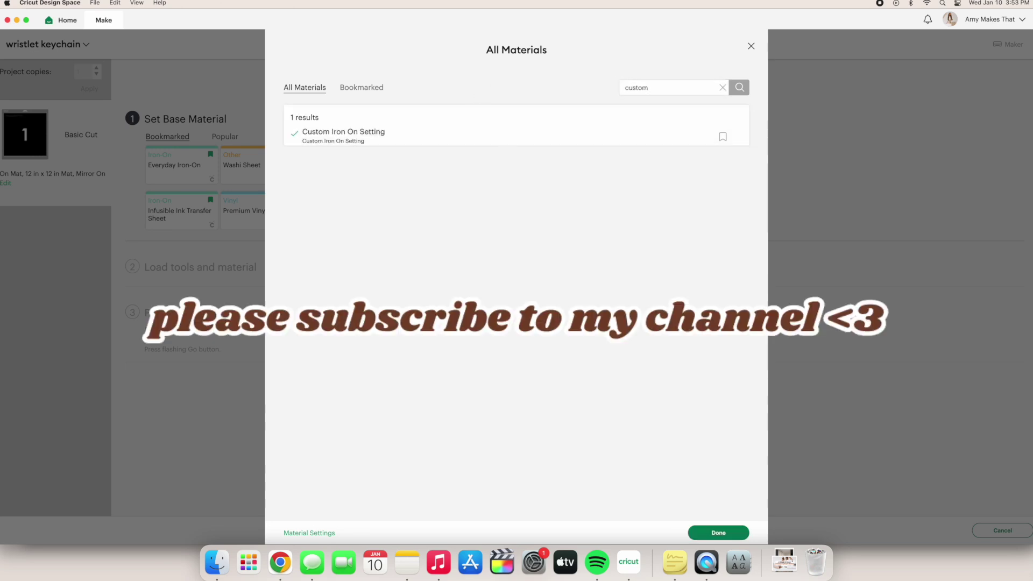
click(719, 533)
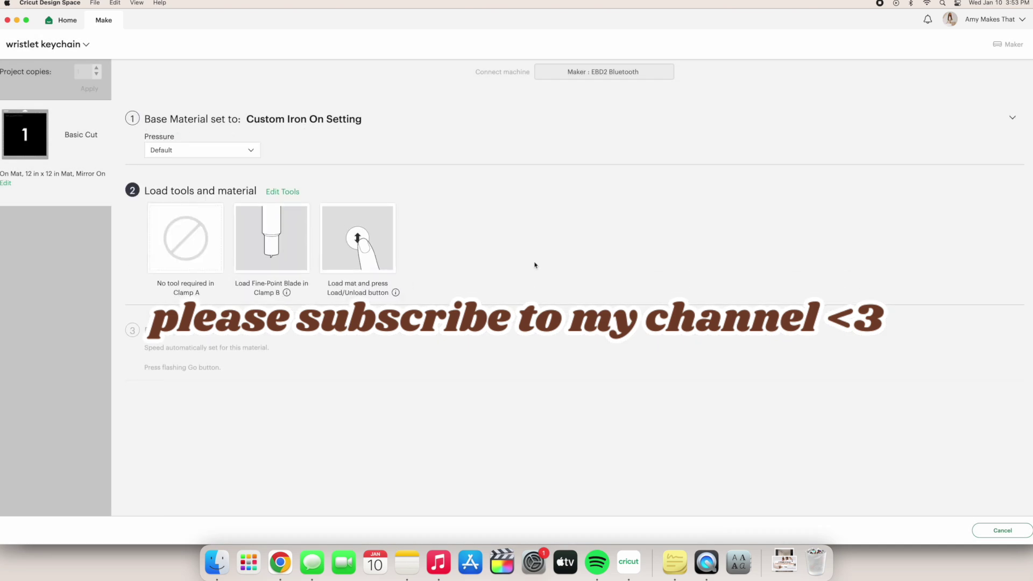